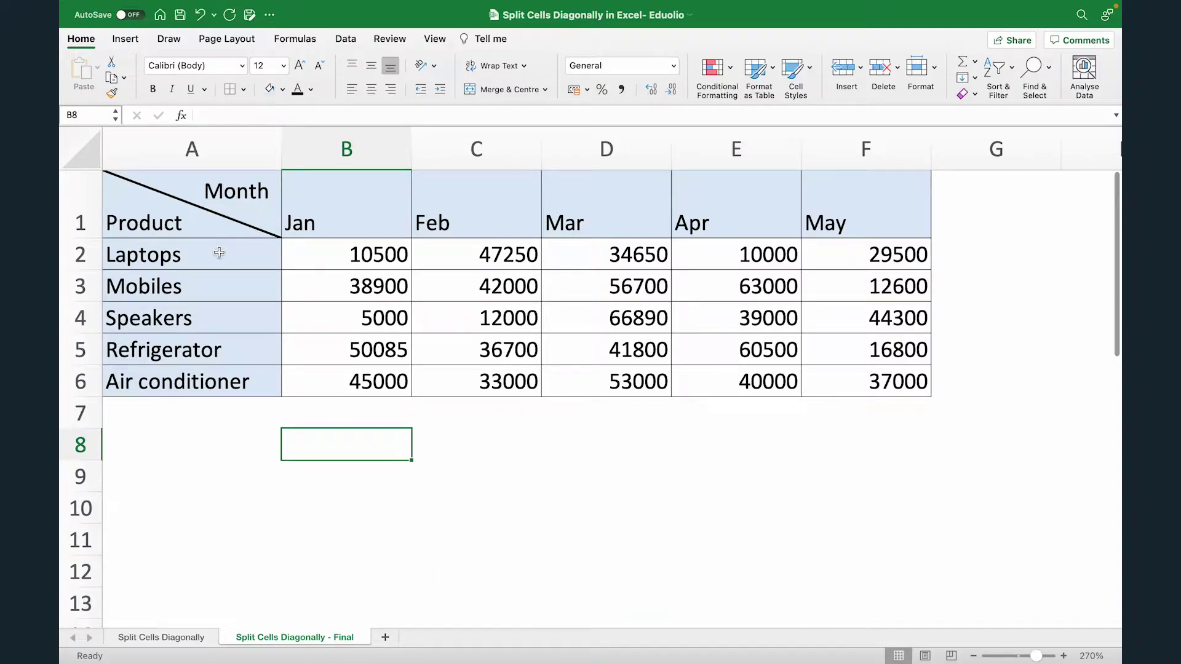
Inspect the finished diagonal header A1, the Jan–May month headers and the product names on the example sheet
click(207, 231)
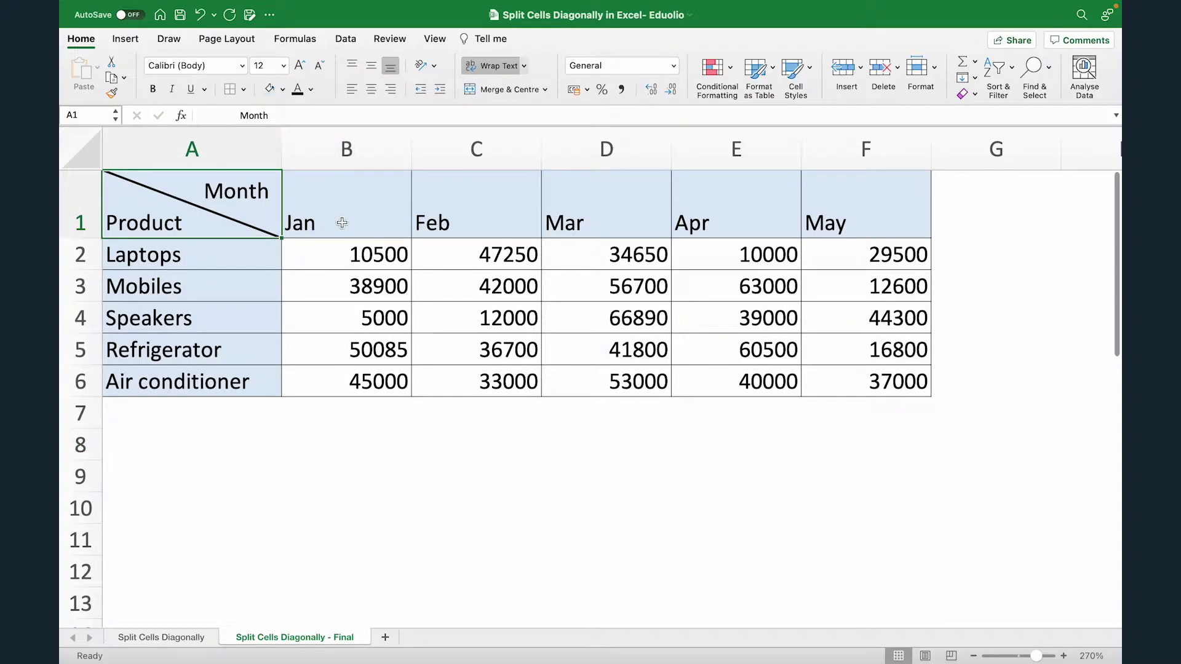
drag(385, 221, 836, 231)
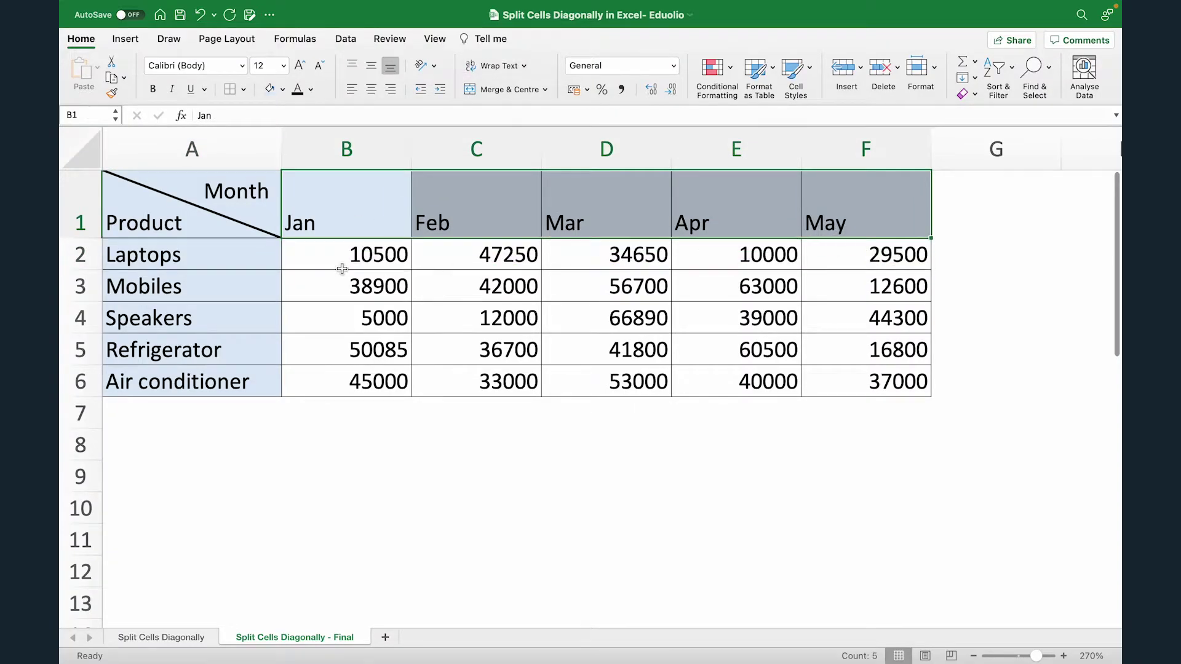
drag(217, 251, 231, 379)
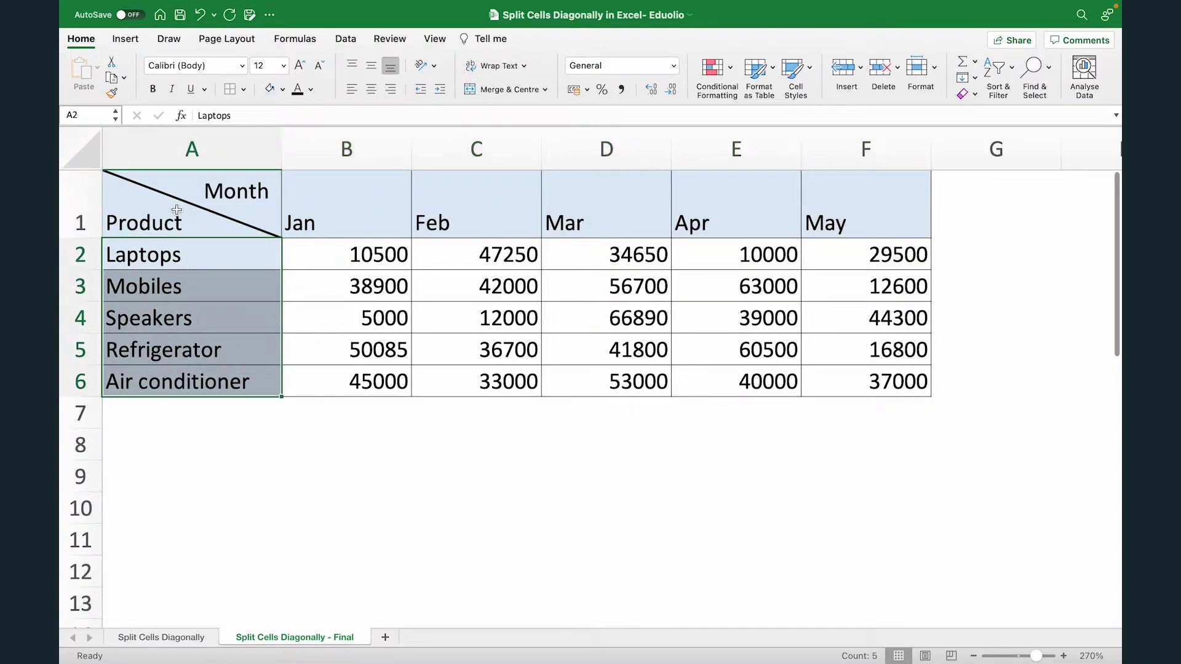
click(192, 188)
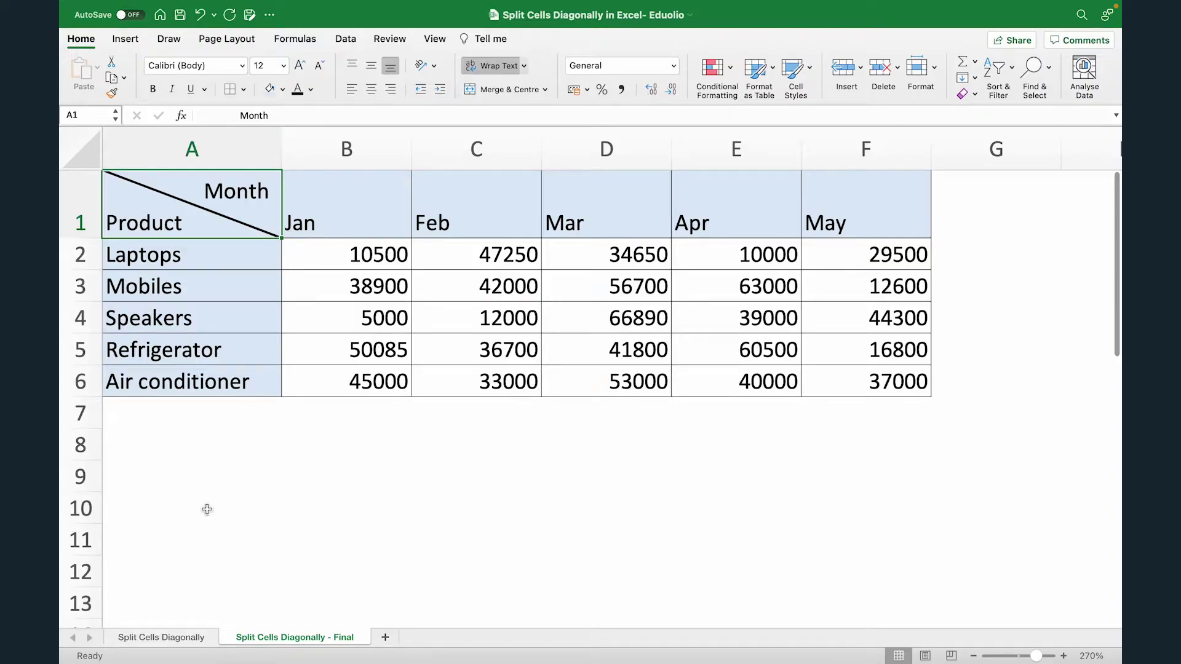
Switch to the Split Cells Diagonally practice sheet and select the empty cell A1
click(174, 636)
click(228, 432)
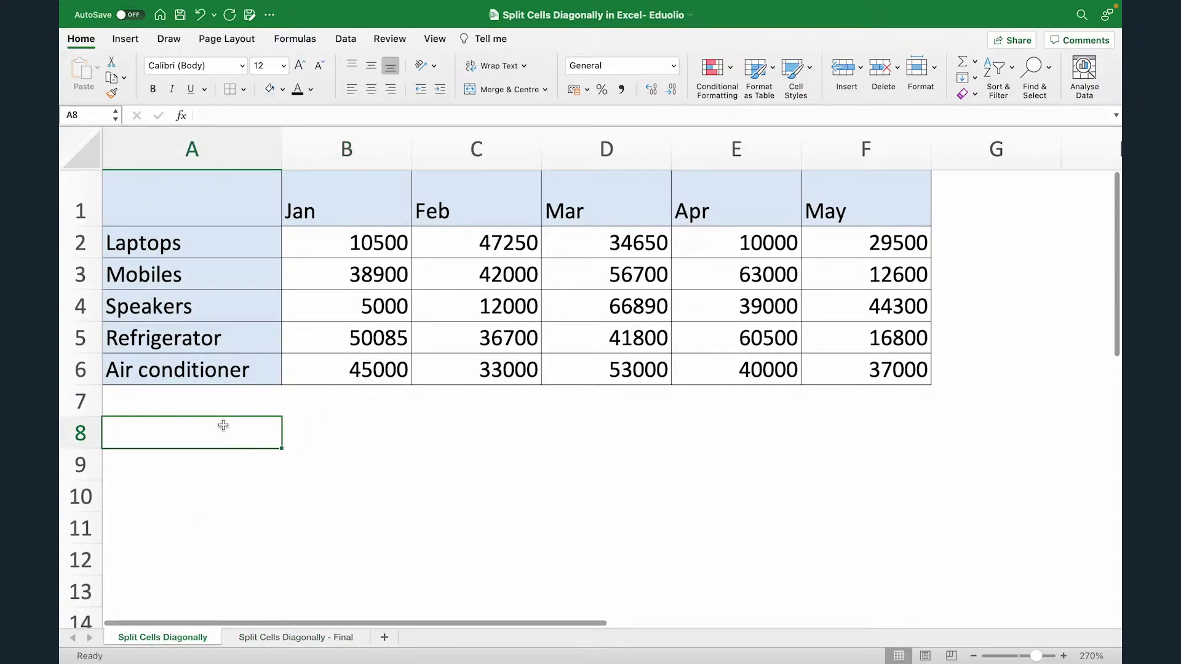
click(215, 209)
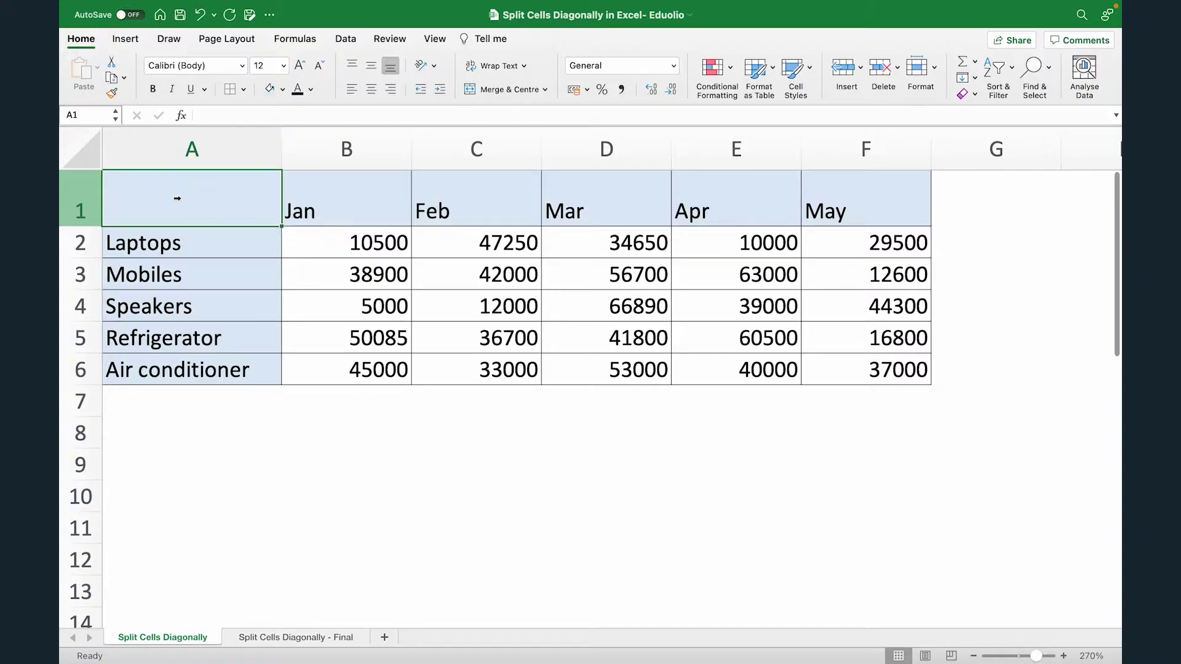
Enter 'Month' and 'Product' on two separate lines within cell A1
double_click(148, 202)
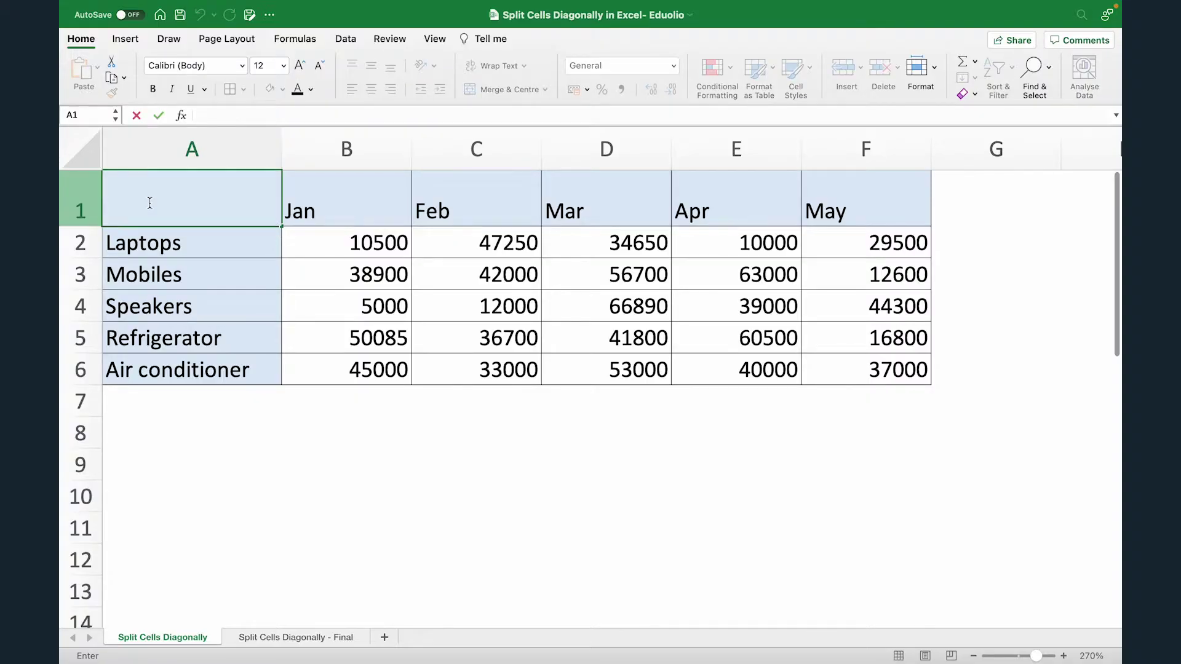
text(Month)
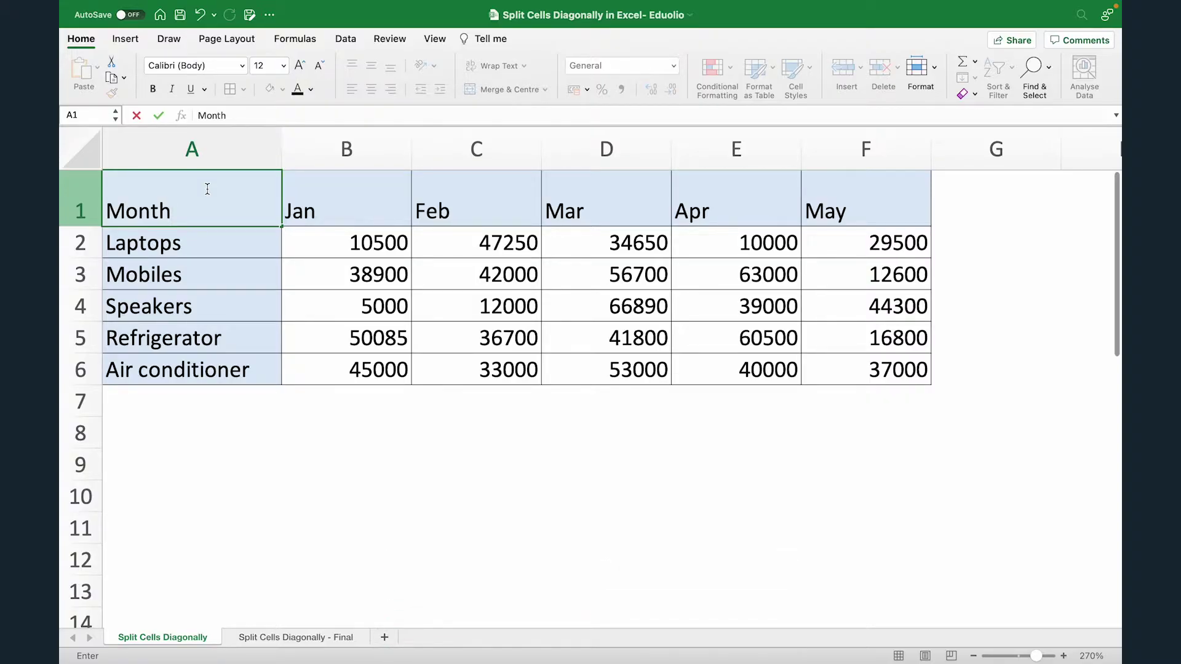
key(alt+Return)
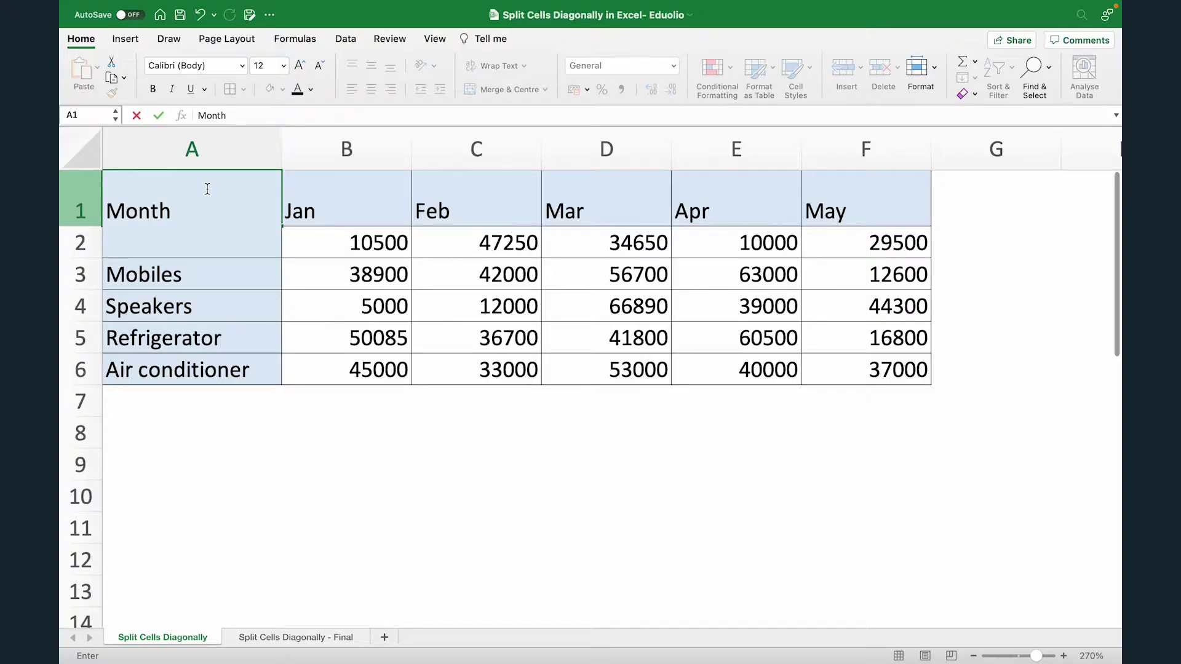
text(Product)
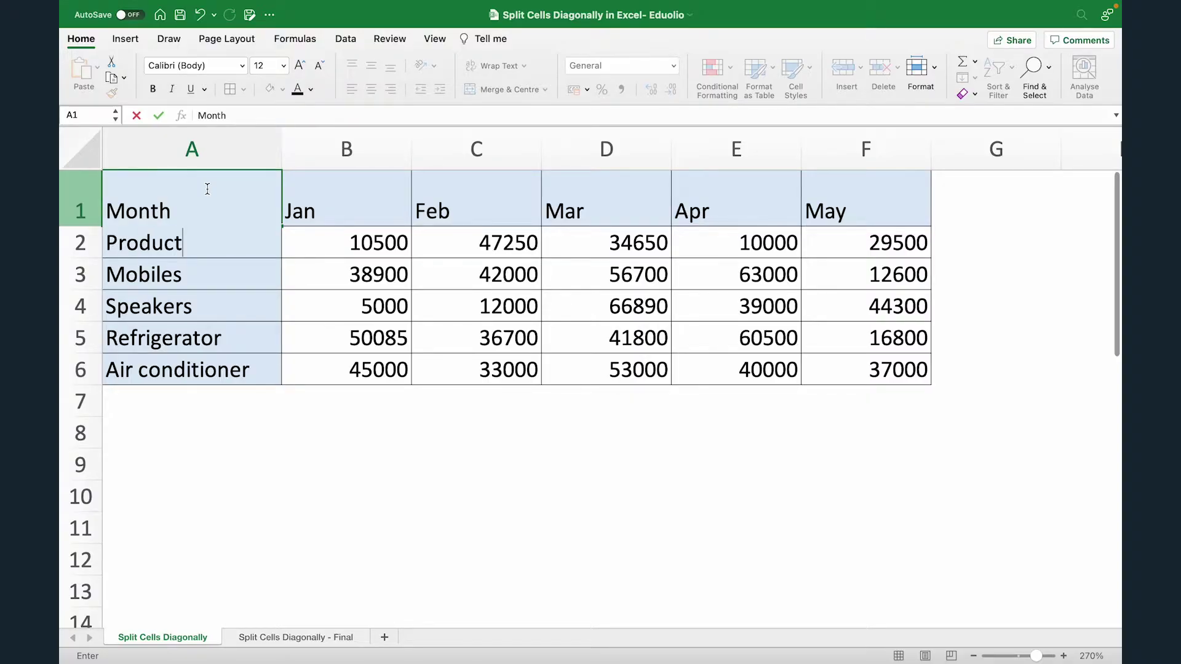
key(Return)
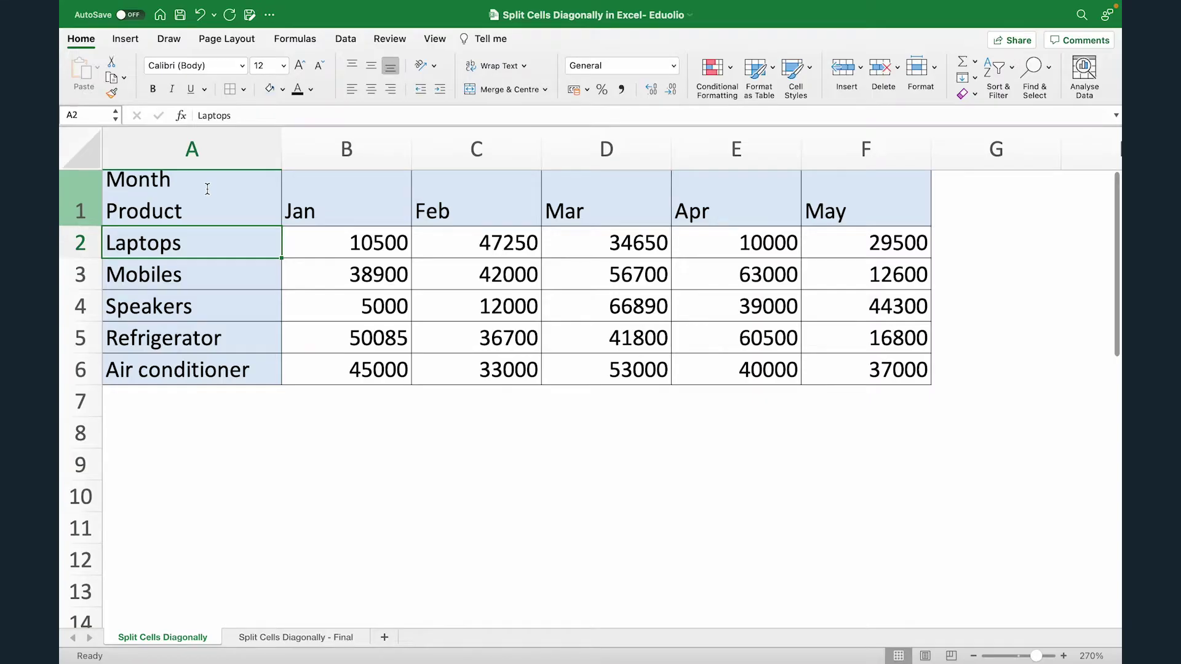
click(207, 188)
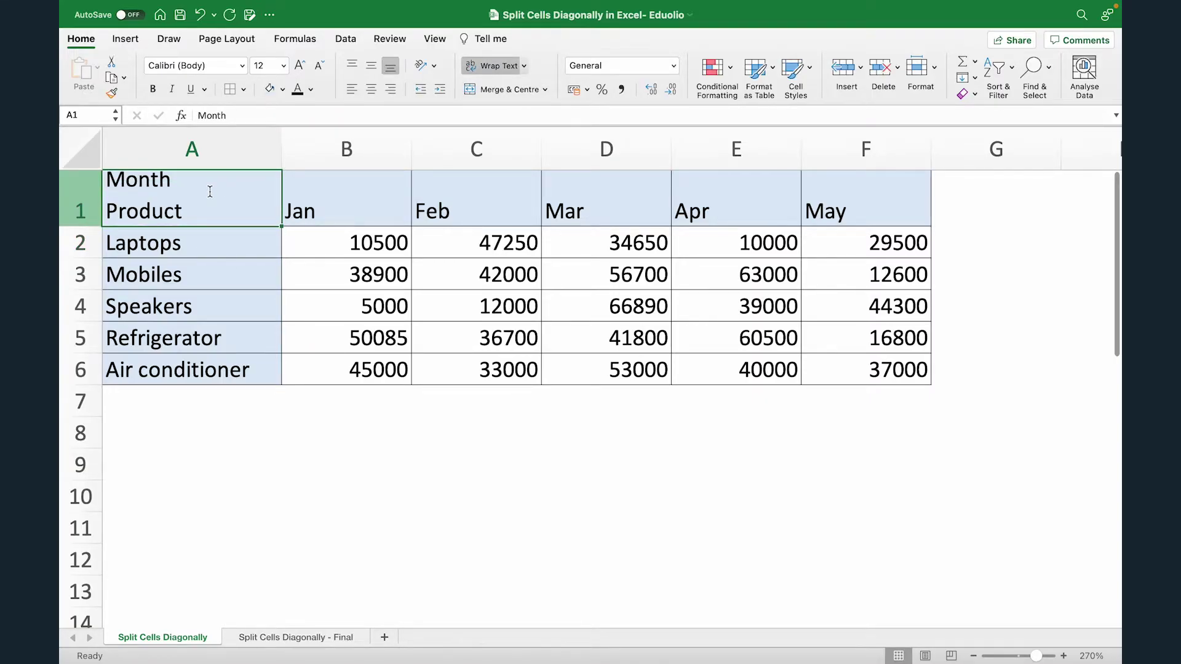
Browse the Format Cells dialog's categories for A1, then close it without changes
click(297, 190)
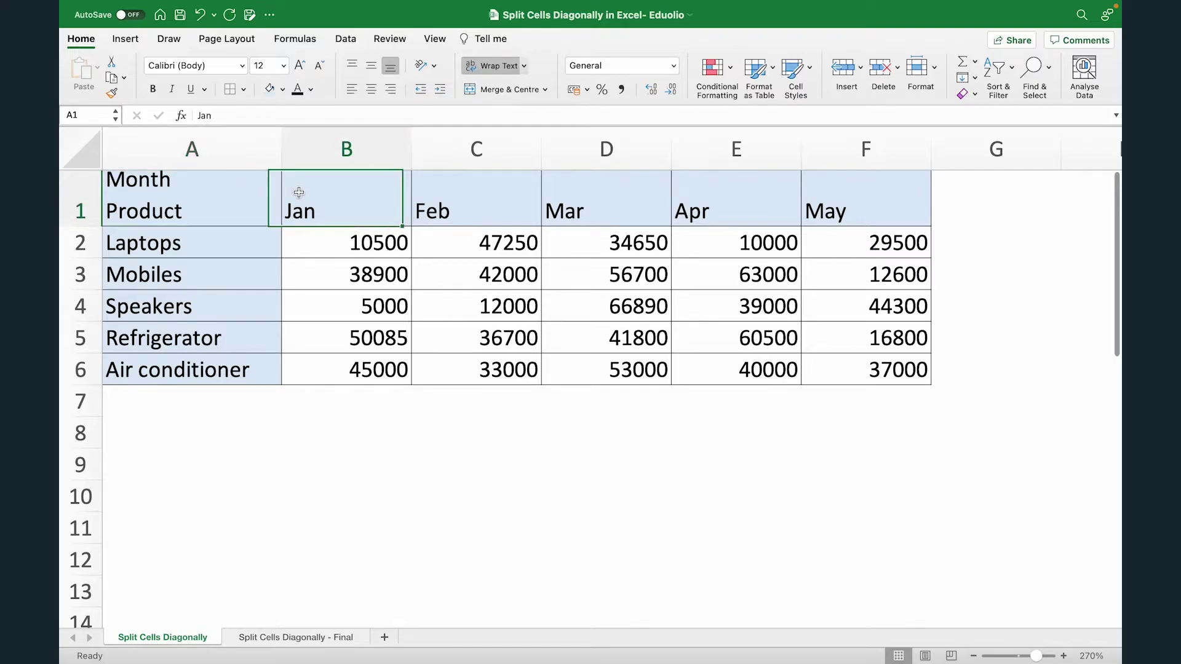
click(231, 189)
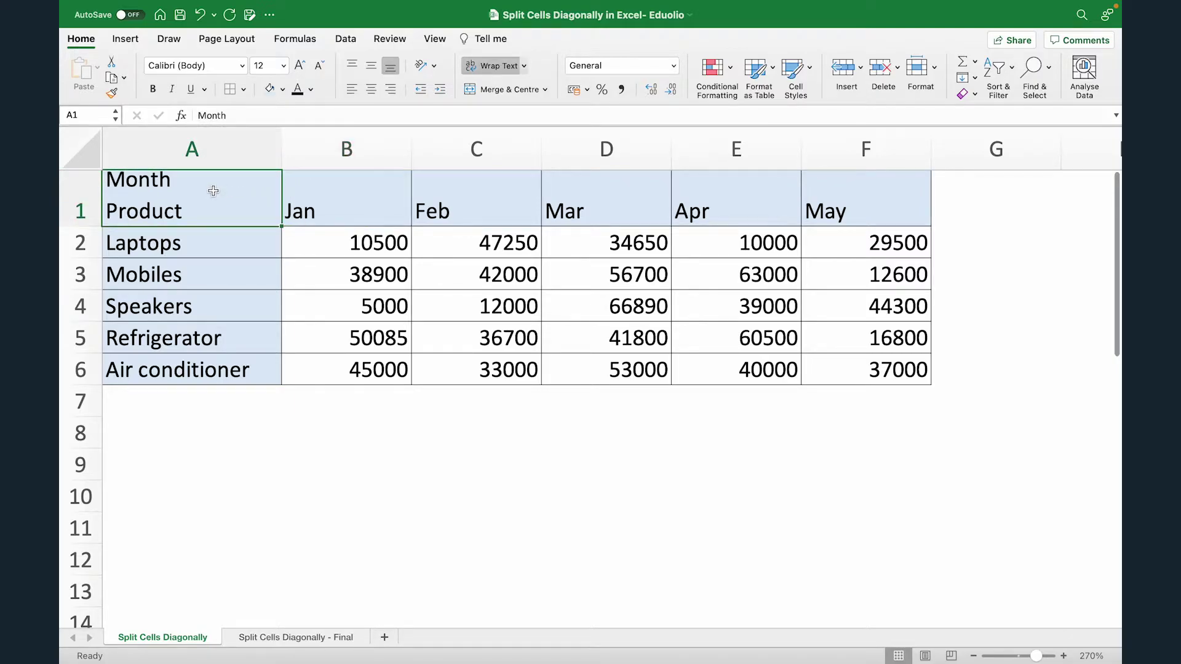
right_click(214, 194)
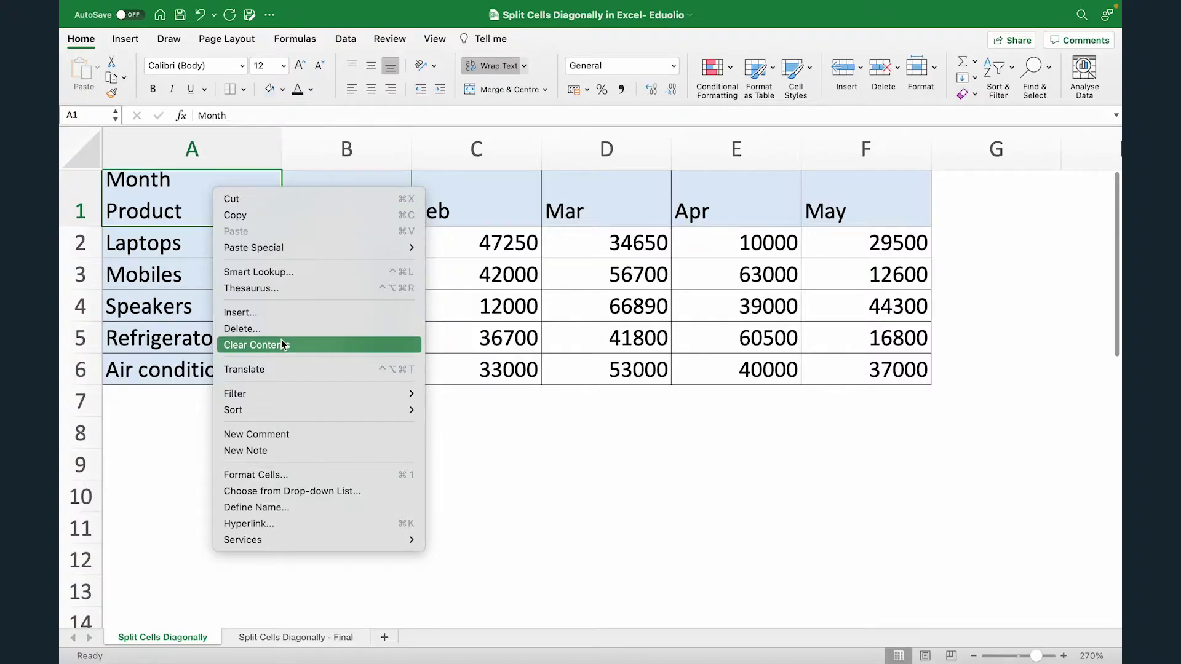
click(301, 474)
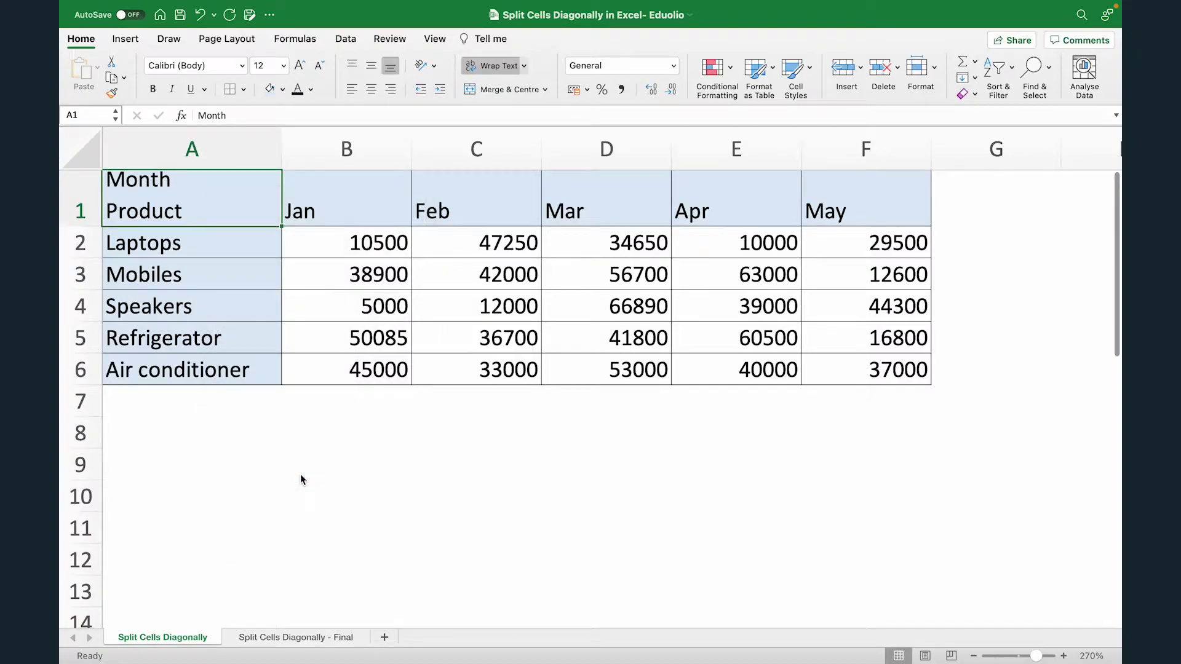
drag(345, 236, 533, 179)
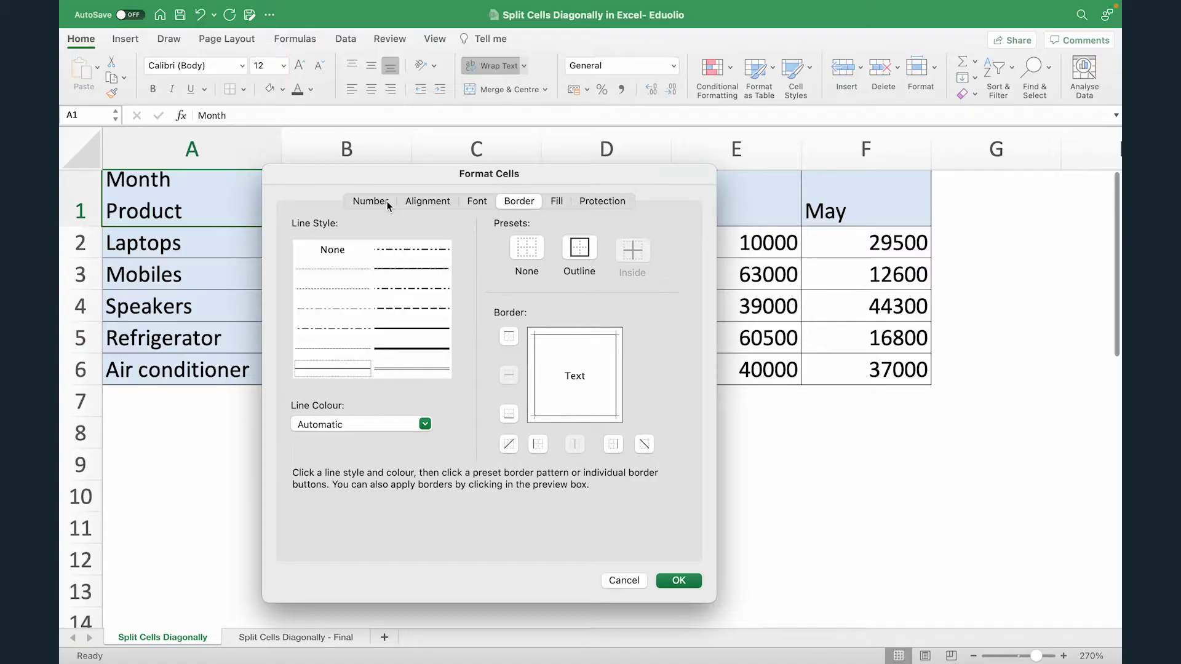
click(380, 201)
click(427, 202)
click(476, 201)
click(522, 202)
click(617, 581)
Open the full border settings for A1 via Borders > More Borders on the Home ribbon
click(206, 135)
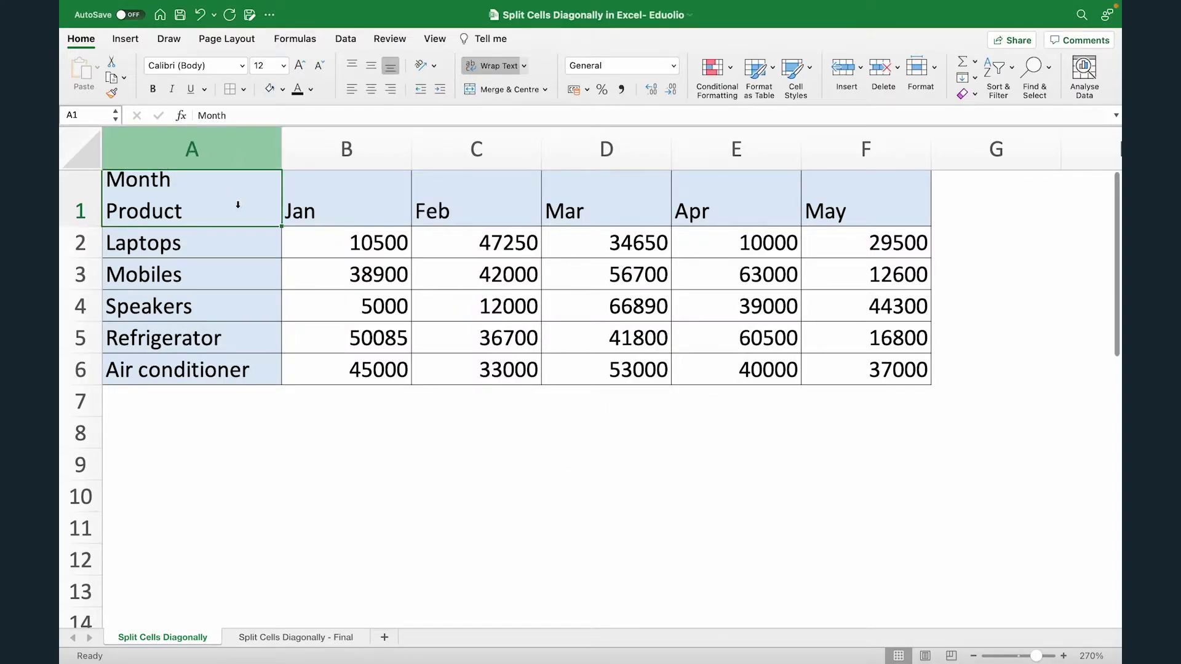
click(244, 89)
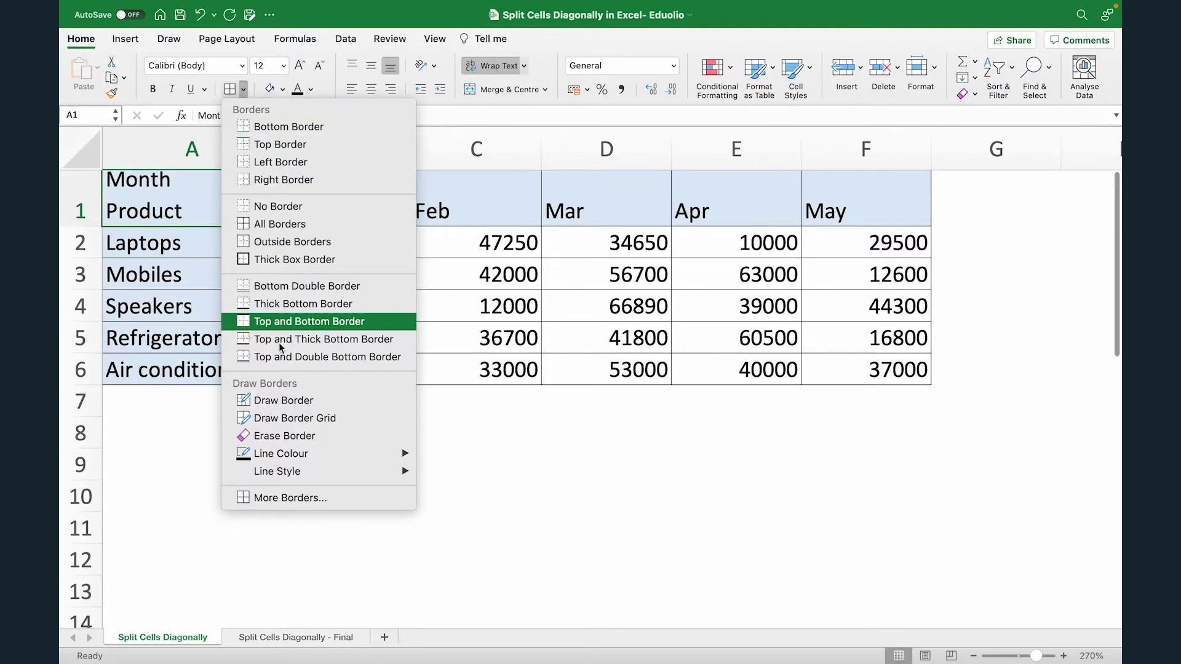
click(303, 498)
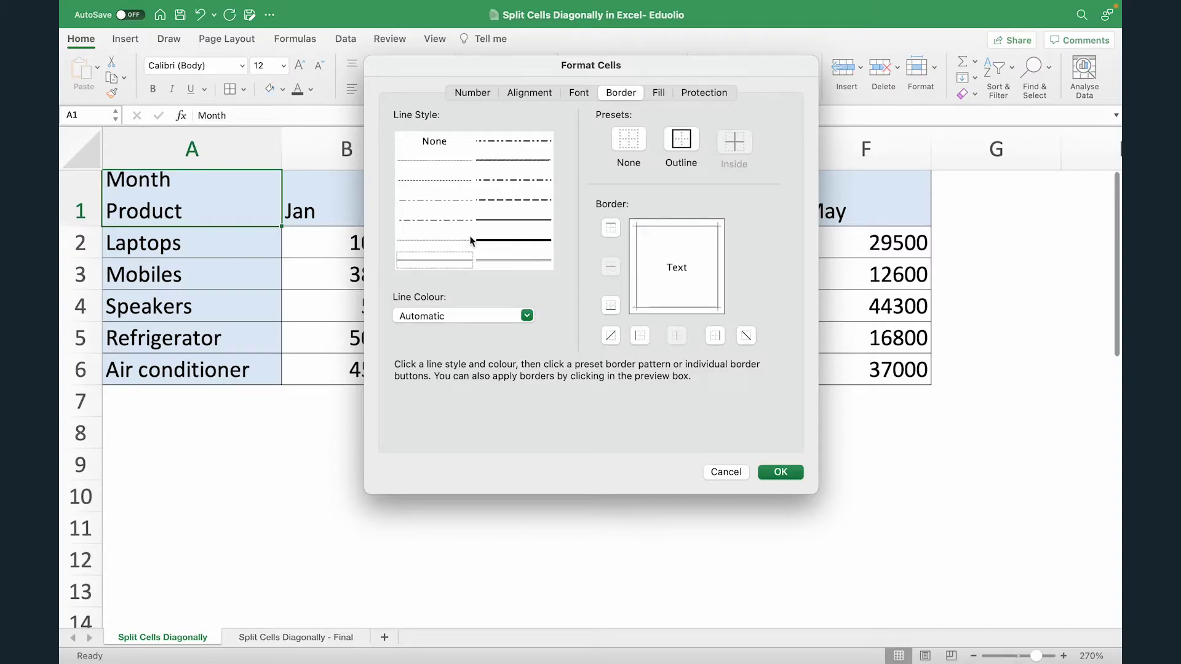
Give A1 a thin solid diagonal border running from top-left to bottom-right
drag(647, 65, 561, 150)
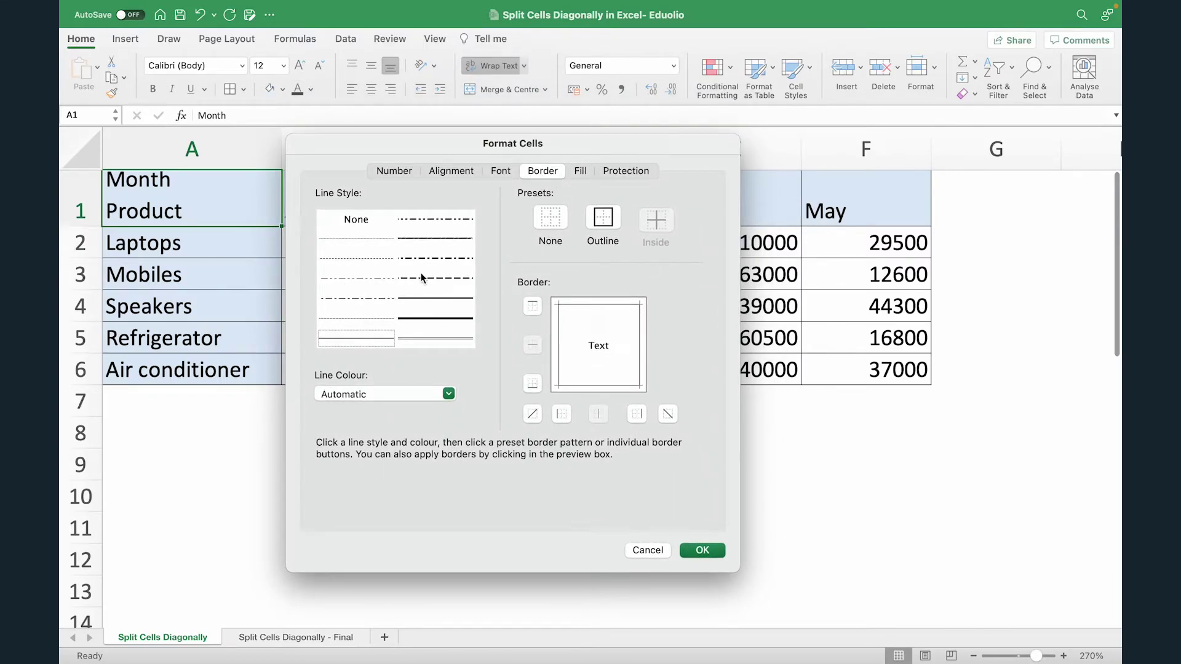
click(371, 260)
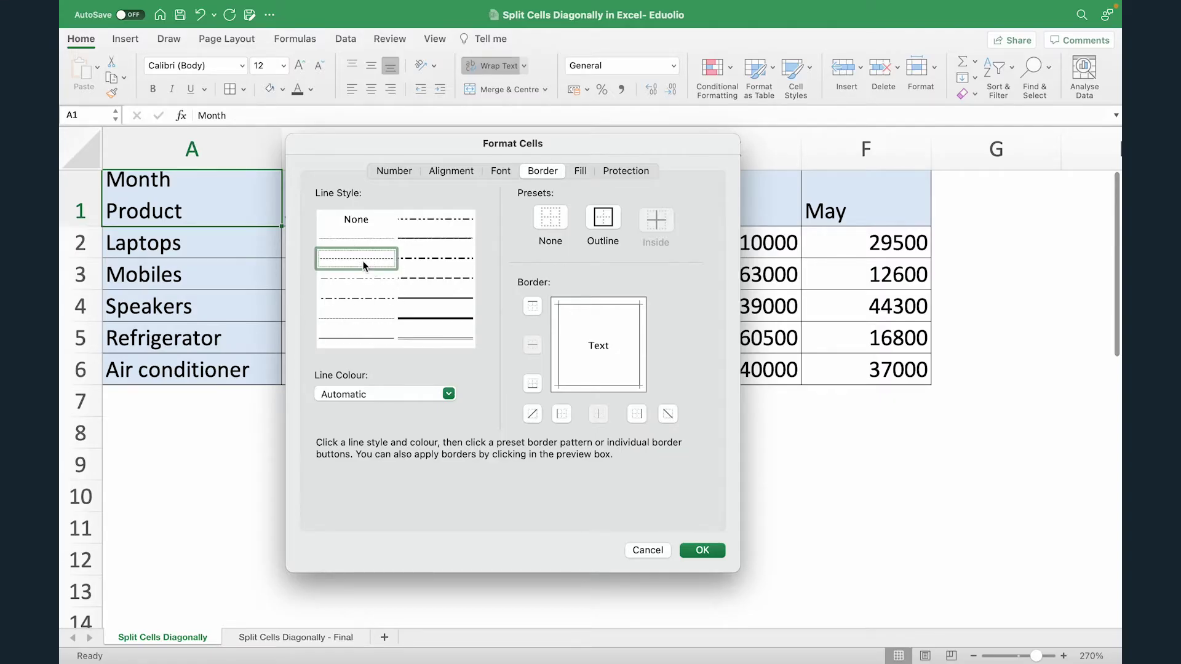
click(423, 298)
click(426, 325)
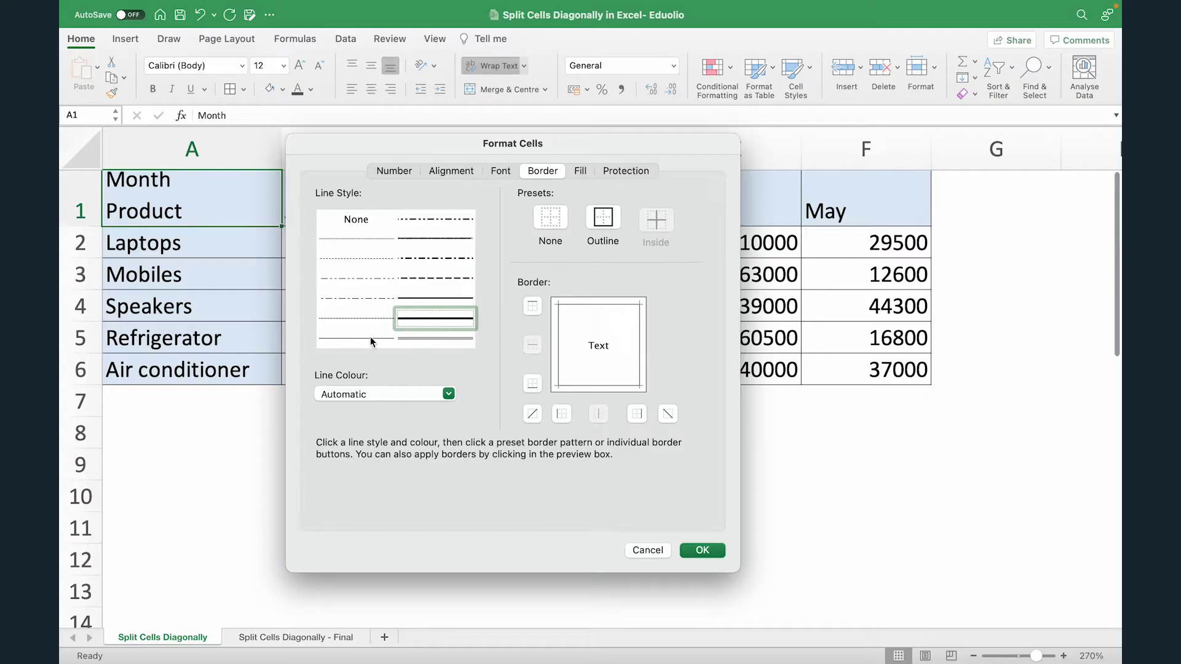
click(421, 301)
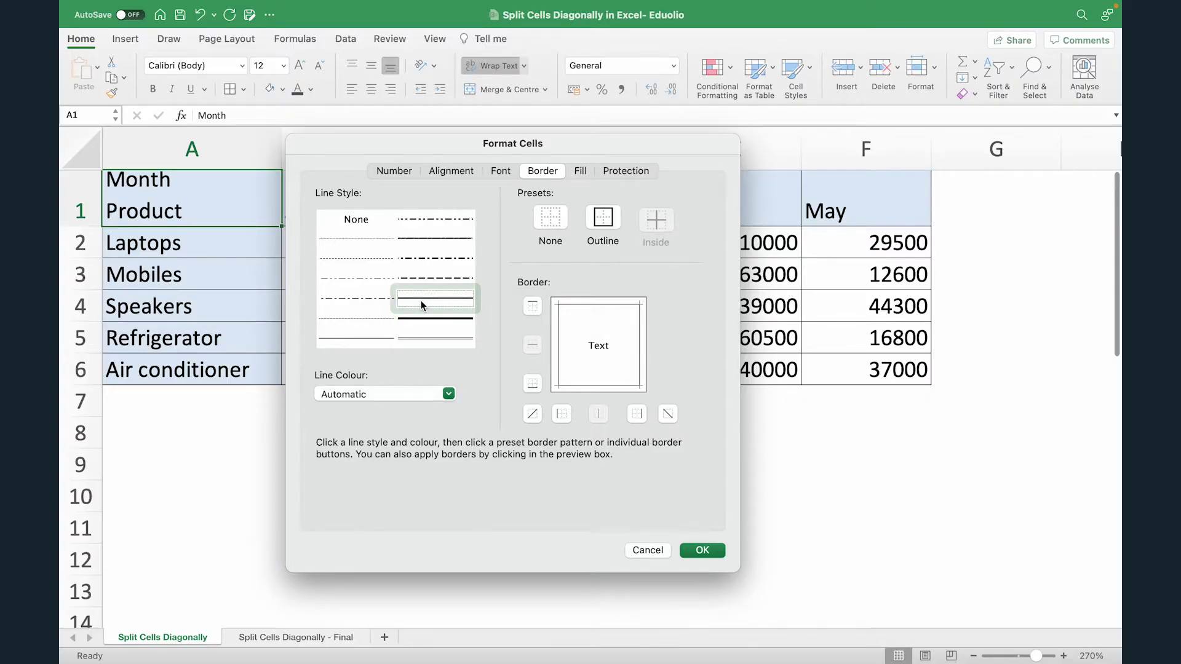
click(416, 264)
click(422, 299)
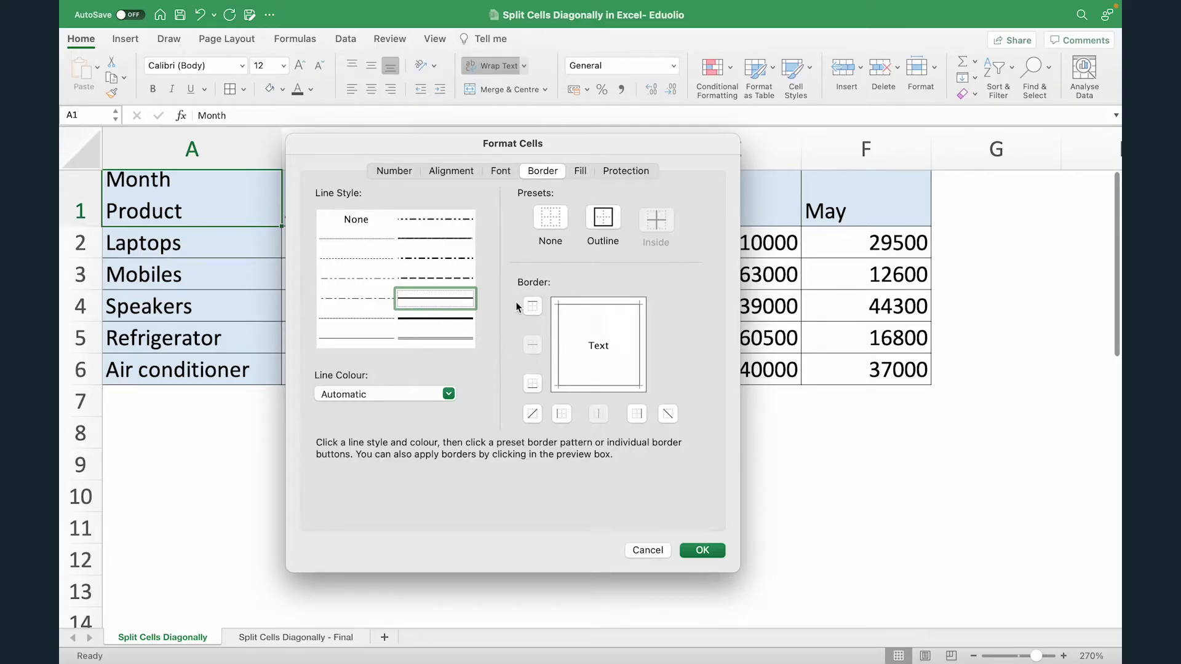
click(532, 414)
click(669, 414)
click(532, 414)
click(704, 549)
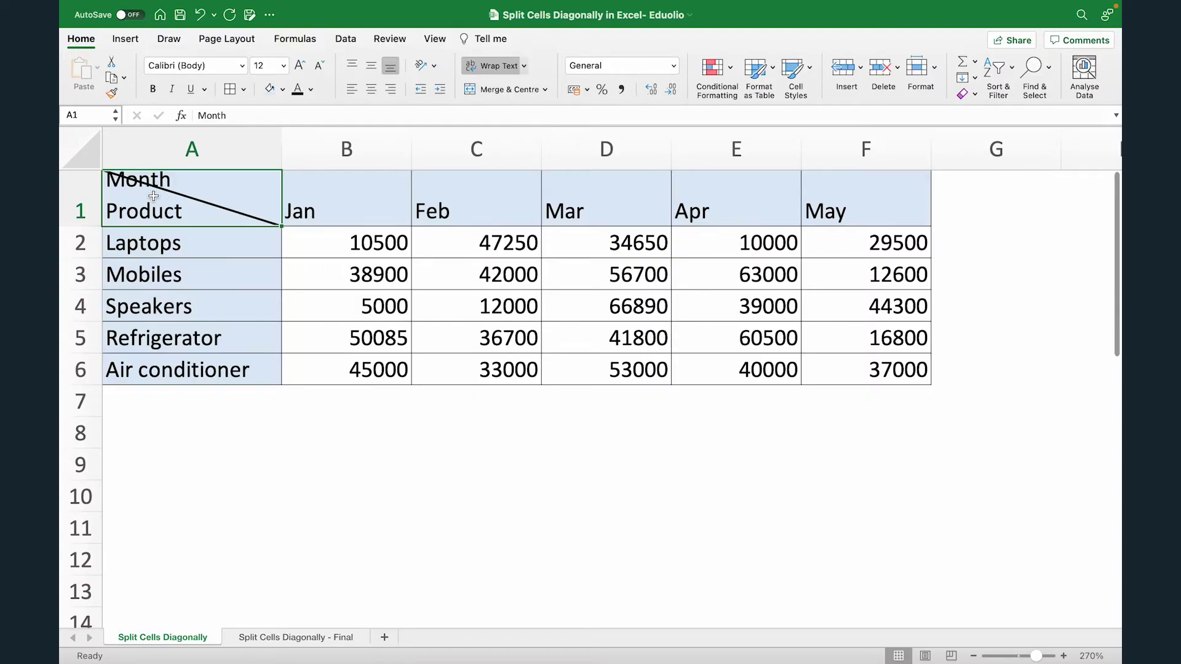
Add leading spaces before 'Month' in A1 so it sits at the top-right above the diagonal
double_click(115, 191)
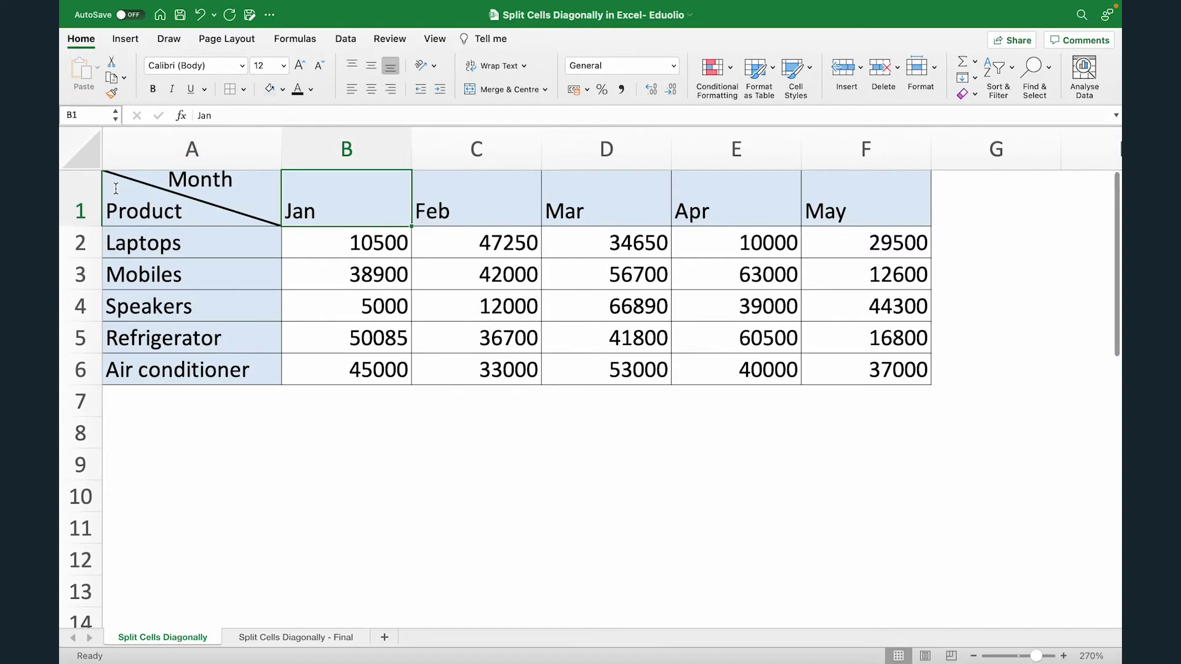
click(116, 188)
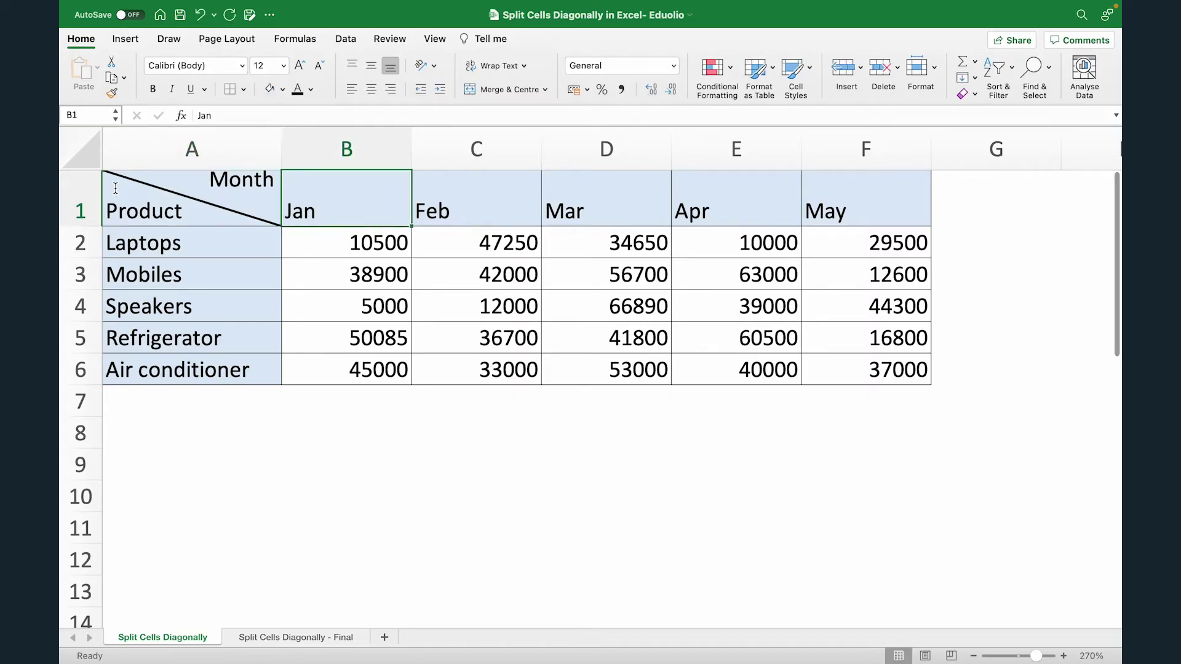
Drag row 1's lower boundary down to enlarge the split Month/Product header
click(132, 191)
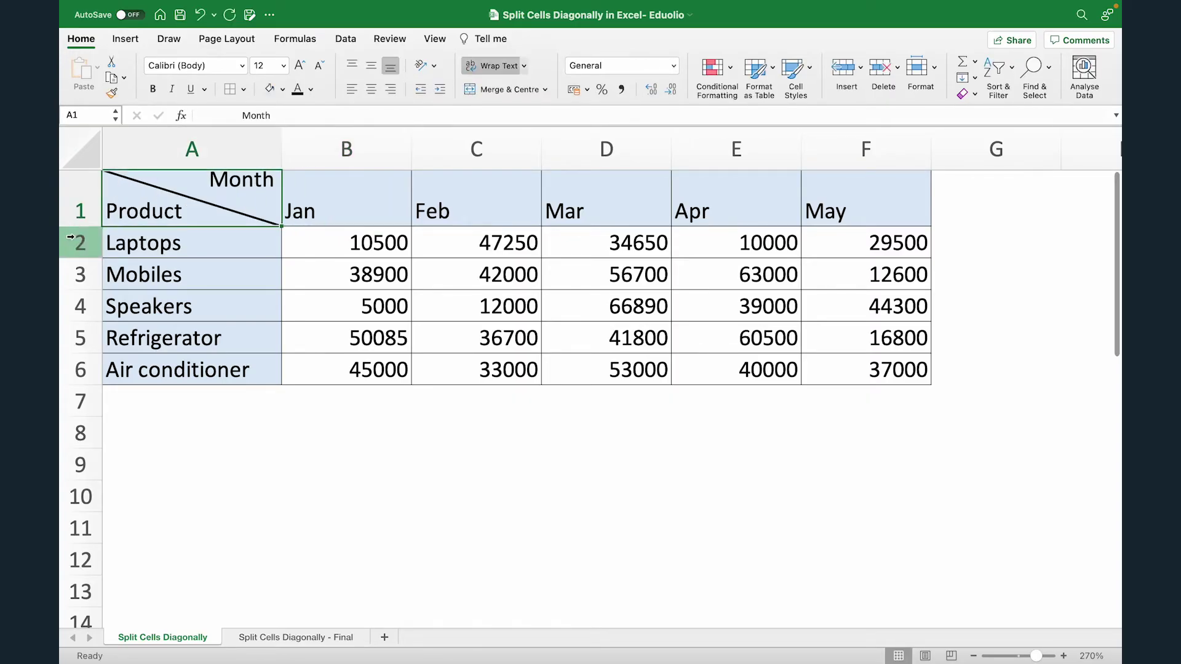
drag(73, 226, 74, 246)
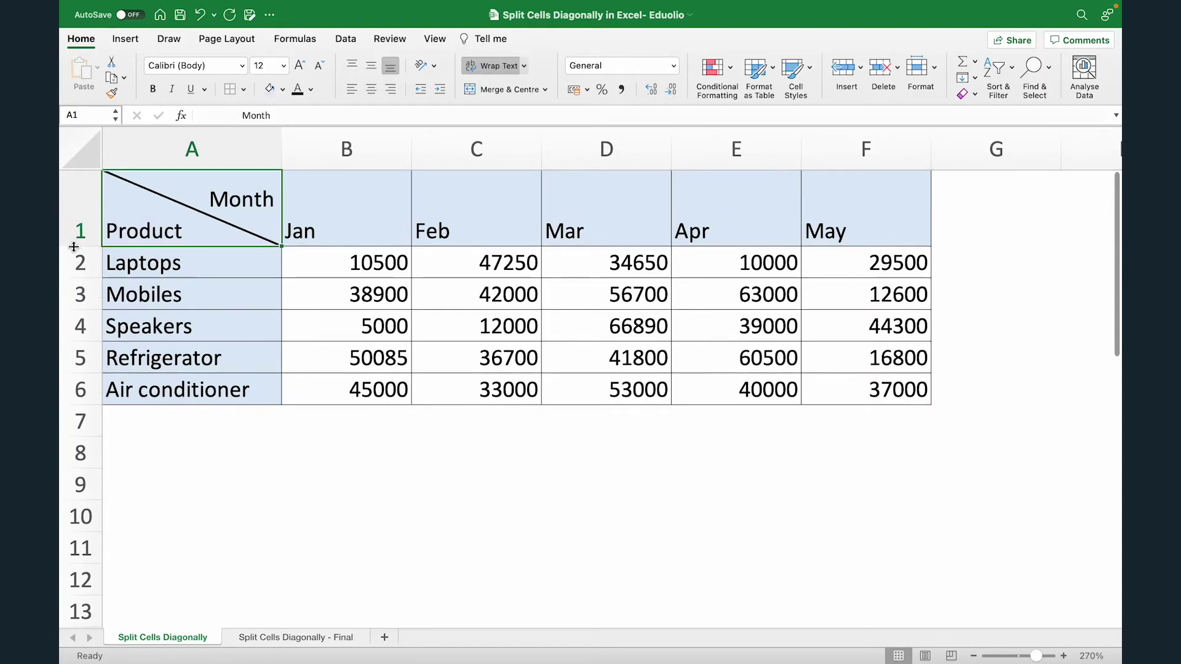